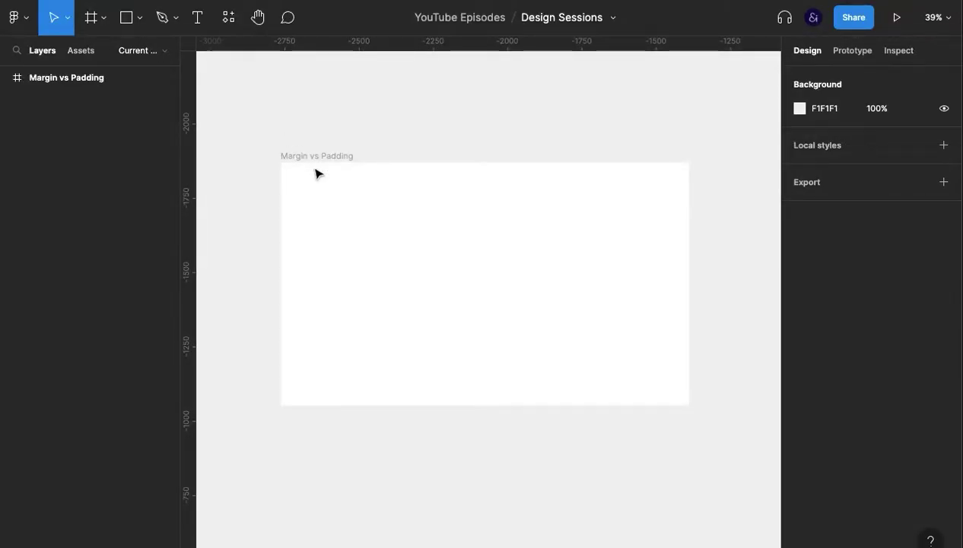
# Step: Add a 'shop now' text layer in the white frame and wrap it in an auto-layout frame
pyautogui.press('t')
pyautogui.click(413, 245)
pyautogui.write('s')
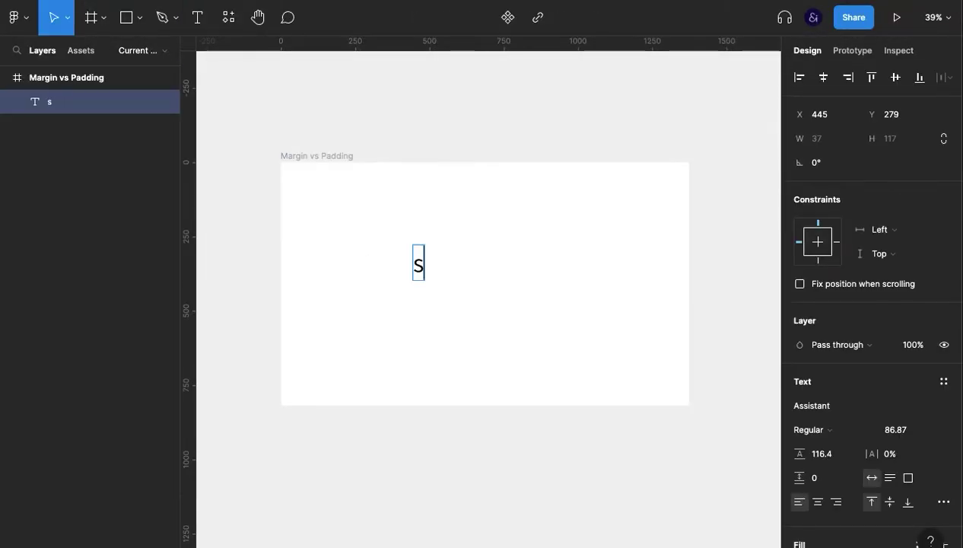
pyautogui.write('hop no')
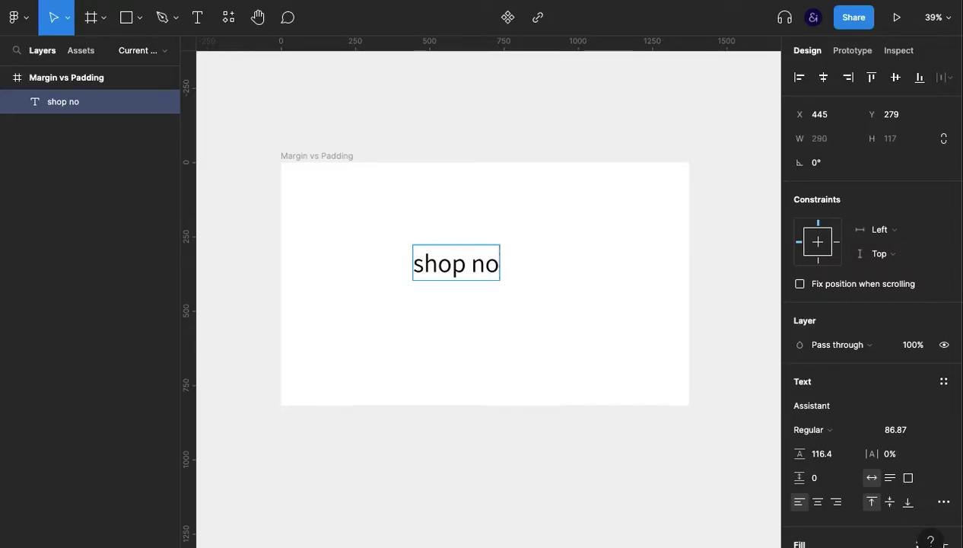
pyautogui.write('w')
pyautogui.press('Escape')
pyautogui.click(503, 344)
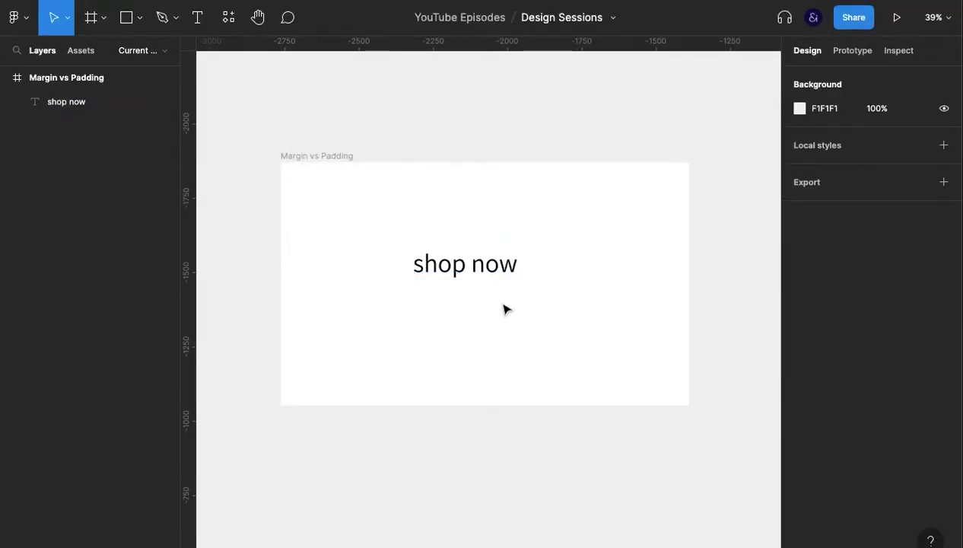
pyautogui.click(465, 264)
pyautogui.hotkey('ctrl', 'g')
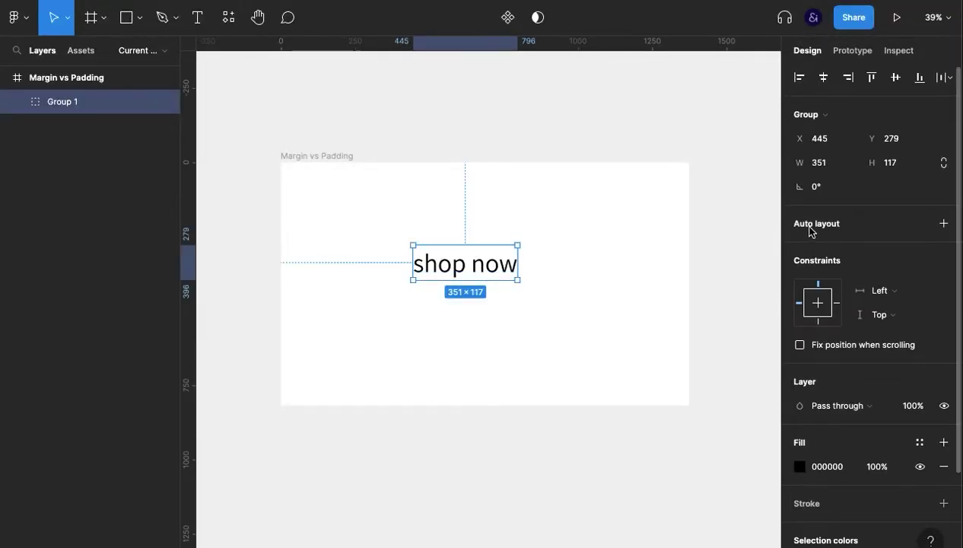
pyautogui.hotkey('shift', 'a')
# Step: Give the shop now button a bright blue 186ED2 background fill
pyautogui.scroll(-3, 830, 357)
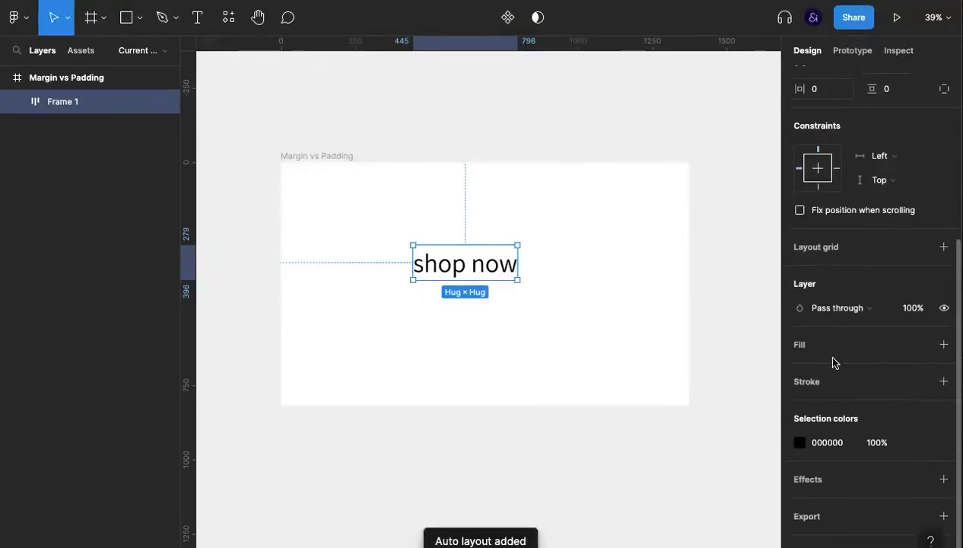
pyautogui.click(808, 351)
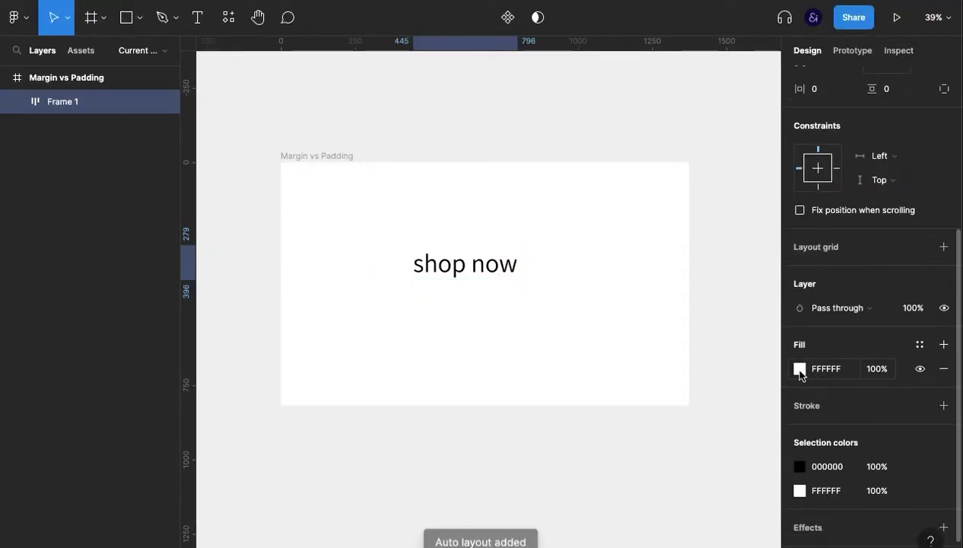
pyautogui.click(799, 370)
pyautogui.moveTo(712, 266); pyautogui.dragTo(732, 329)
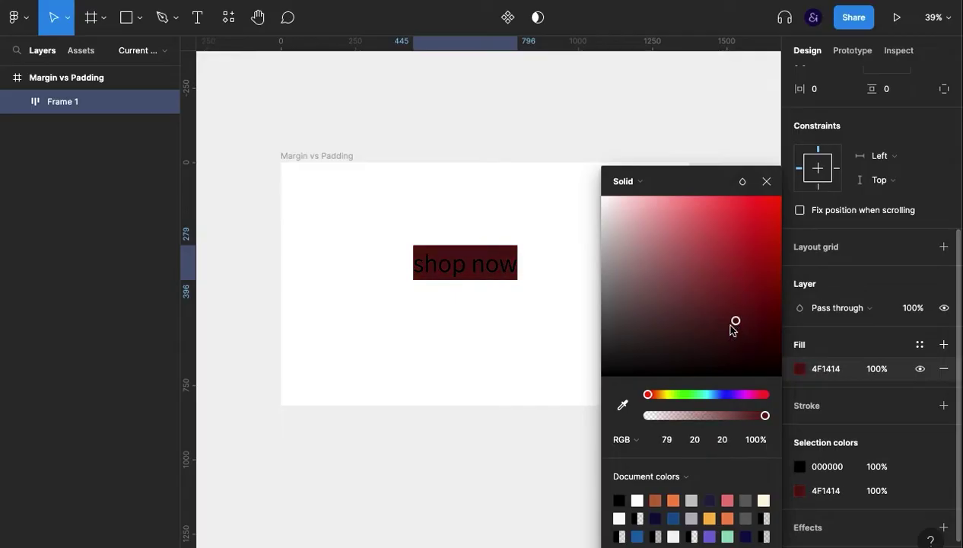
pyautogui.click(709, 396)
pyautogui.moveTo(742, 272); pyautogui.dragTo(738, 310)
pyautogui.click(742, 247)
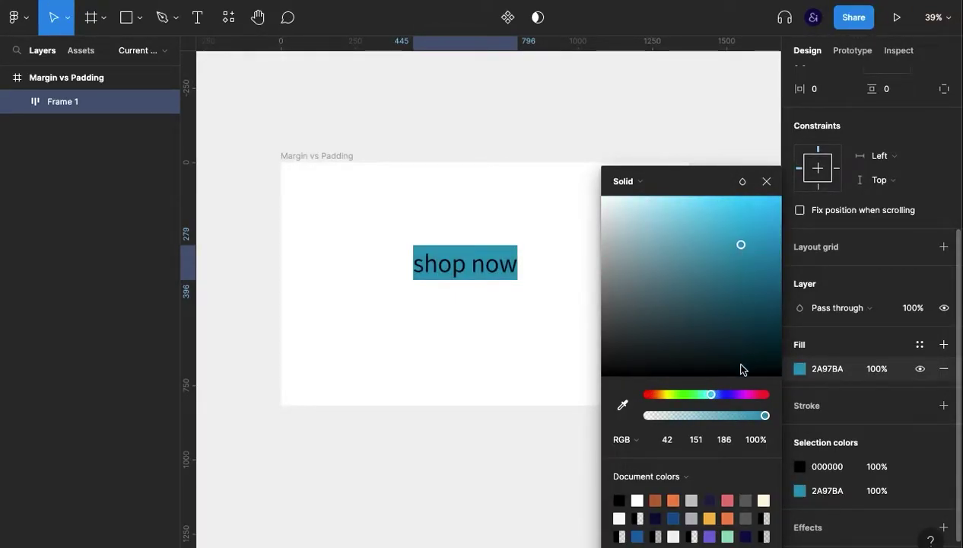
pyautogui.moveTo(727, 394); pyautogui.dragTo(717, 394)
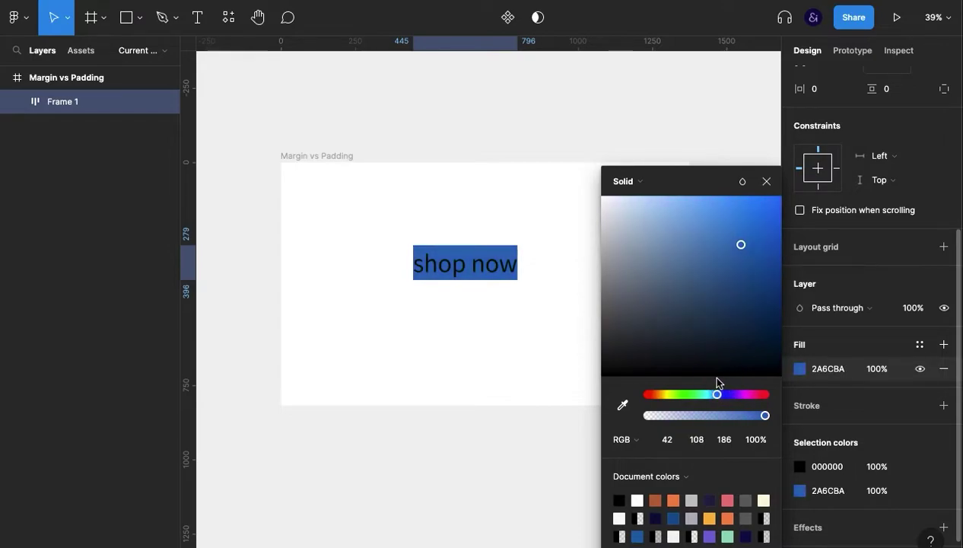
pyautogui.click(762, 228)
pyautogui.click(766, 181)
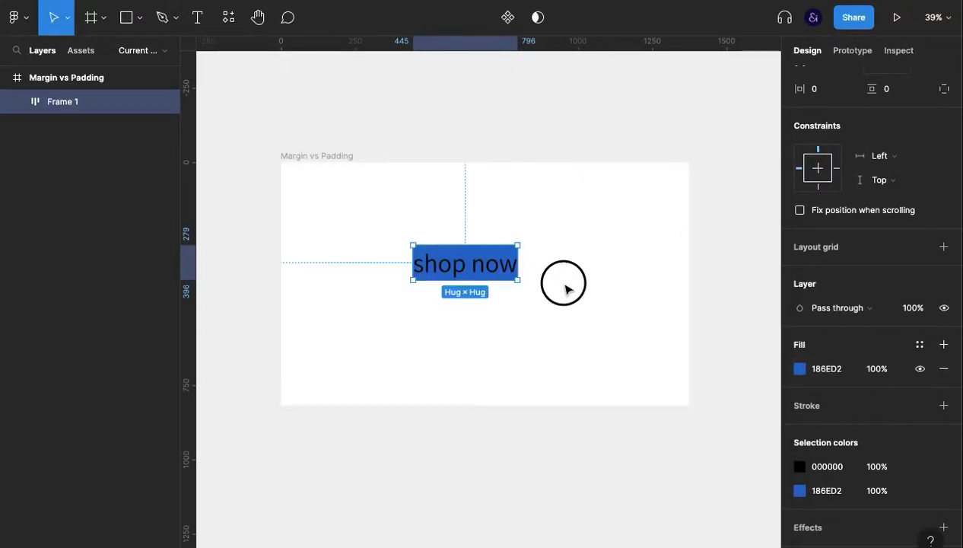
# Step: Move the button to the frame's left side and make its text white (FFFFFF)
pyautogui.click(566, 287)
pyautogui.moveTo(456, 265); pyautogui.dragTo(373, 266)
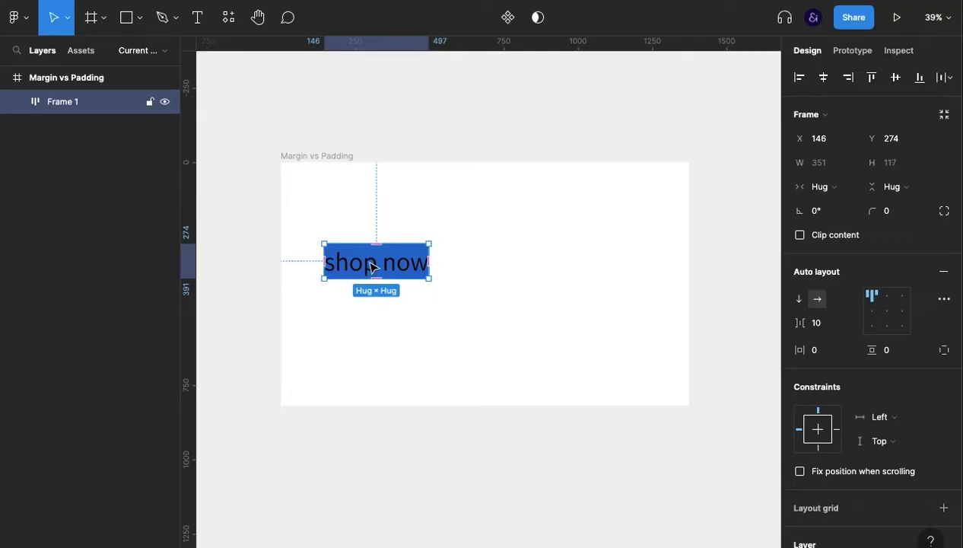
pyautogui.scroll(-4, 882, 392)
pyautogui.click(818, 419)
pyautogui.write('f')
pyautogui.press('Return')
# Step: Duplicate the shop now button to its right and change the copy's text to 'login'
pyautogui.click(448, 333)
pyautogui.click(377, 260)
pyautogui.moveTo(379, 264); pyautogui.dragTo(530, 263)
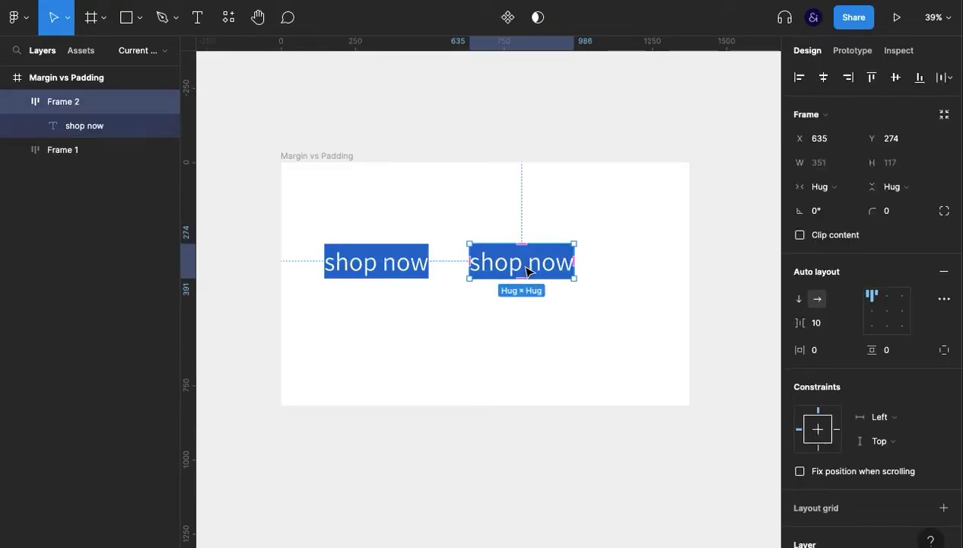
pyautogui.doubleClick(524, 266)
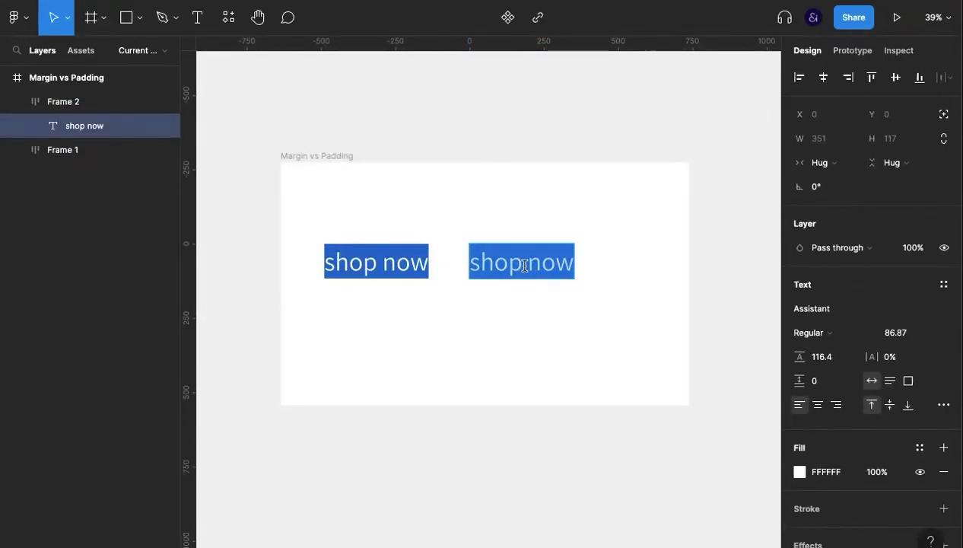
pyautogui.write('login')
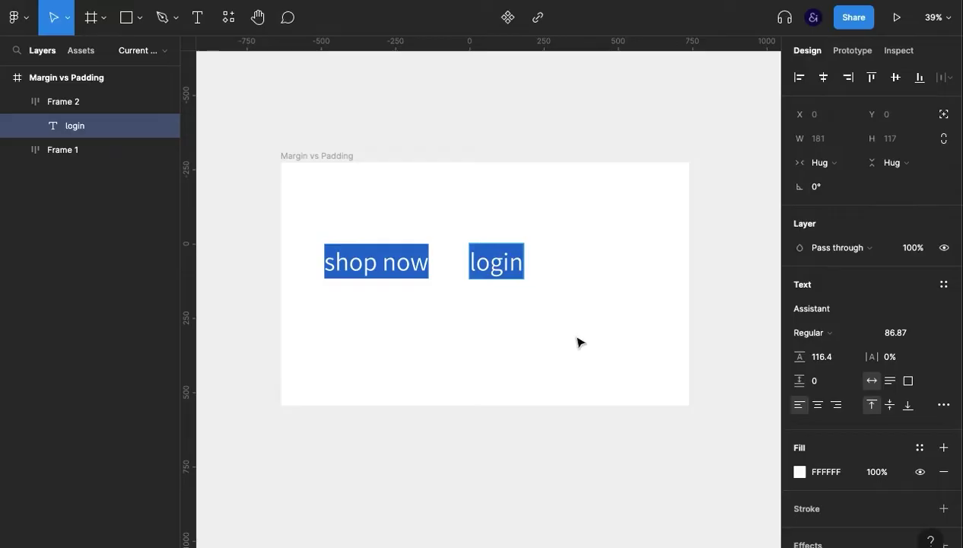
pyautogui.press('Escape')
pyautogui.click(529, 288)
# Step: Shift both buttons further right together and select the pair
pyautogui.click(516, 263)
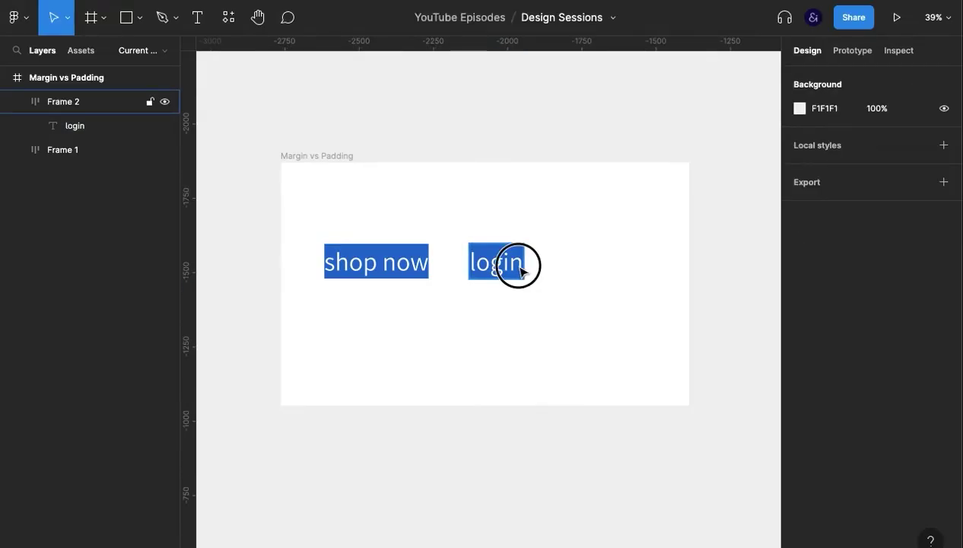
pyautogui.keyDown('shift'); pyautogui.click(401, 268); pyautogui.keyUp('shift')
pyautogui.moveTo(401, 268); pyautogui.dragTo(455, 268)
pyautogui.click(550, 264)
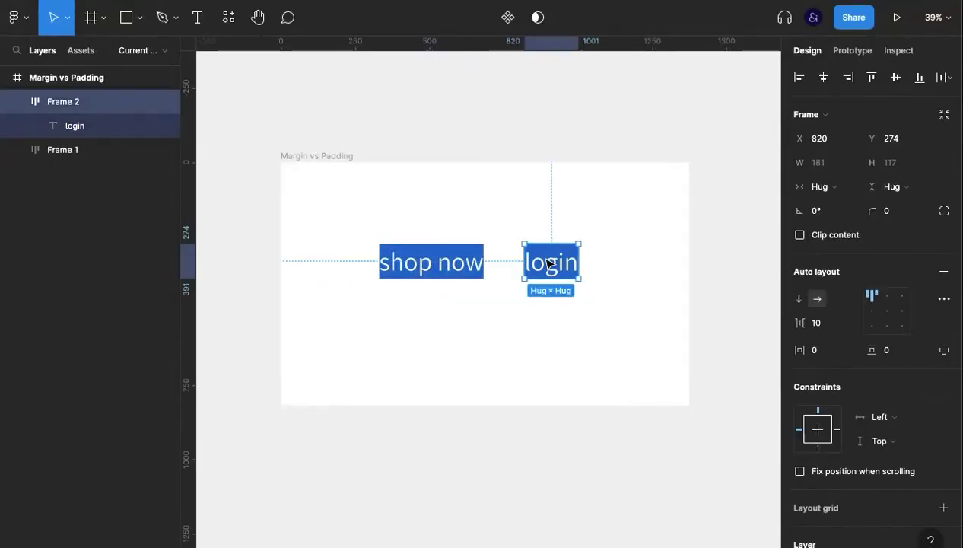
pyautogui.keyDown('shift'); pyautogui.click(453, 262); pyautogui.keyUp('shift')
# Step: Group both buttons into an auto-layout row and centre it horizontally and vertically in the frame
pyautogui.hotkey('ctrl', 'g')
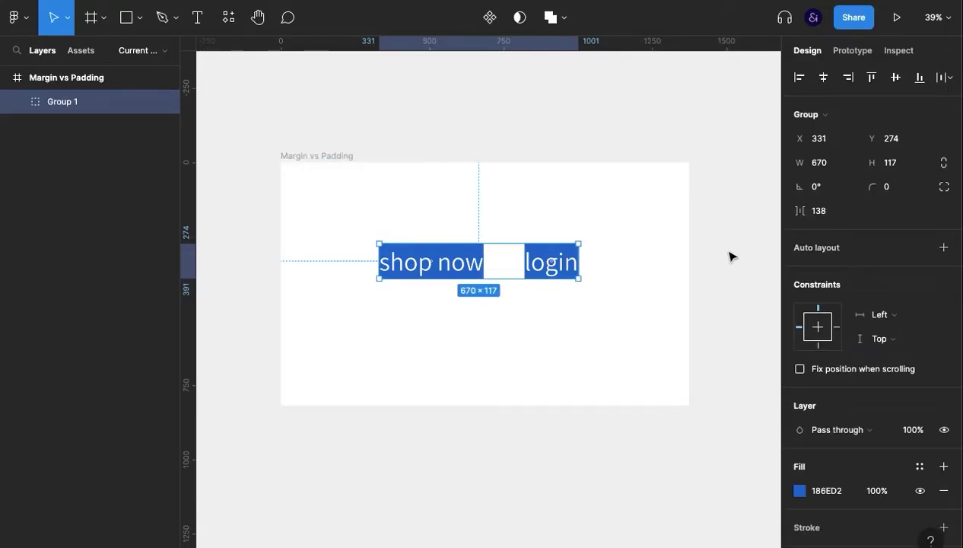
pyautogui.click(820, 248)
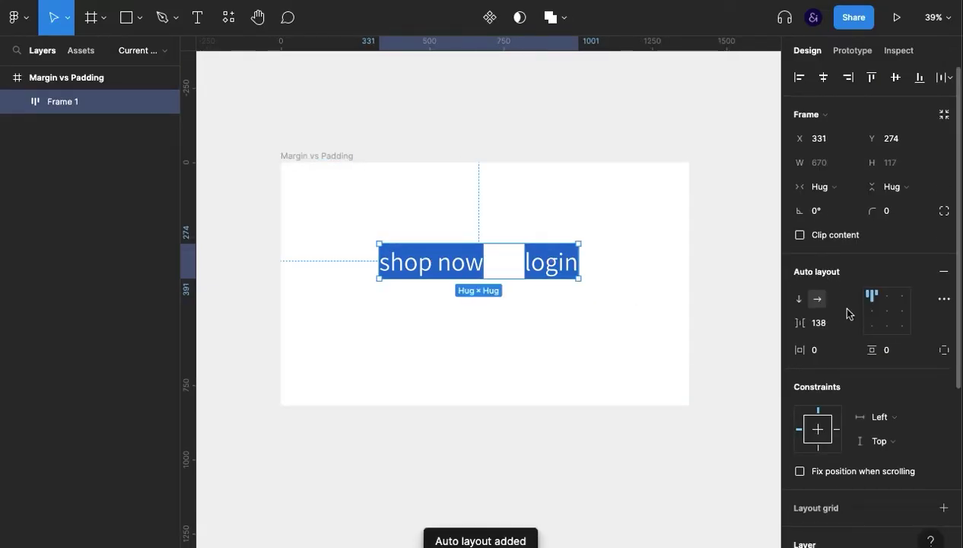
pyautogui.click(589, 329)
pyautogui.click(99, 101)
pyautogui.click(823, 79)
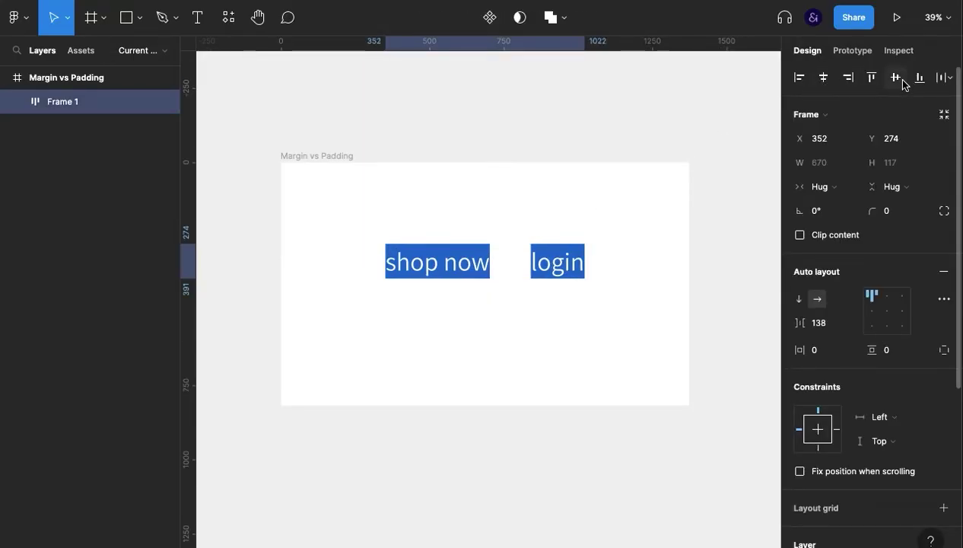
pyautogui.click(900, 78)
pyautogui.click(698, 187)
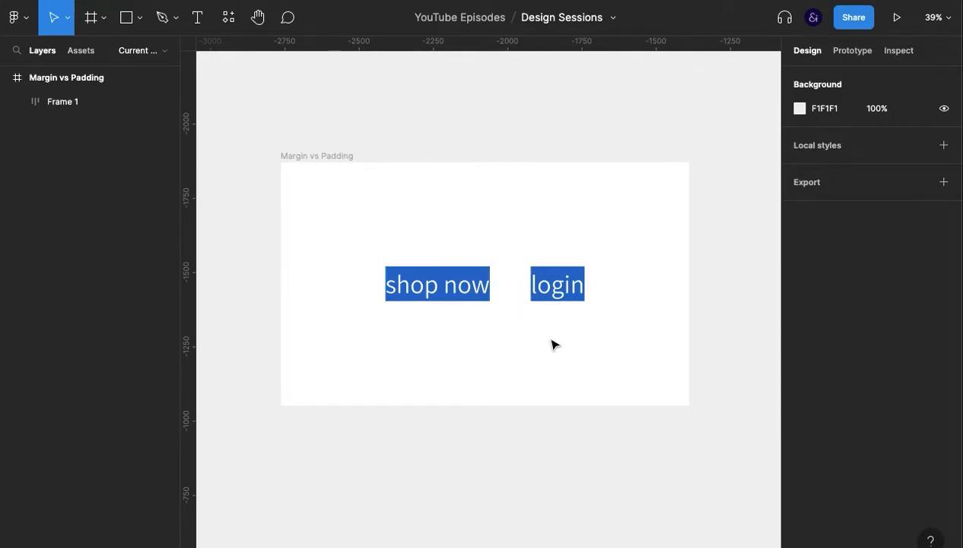
pyautogui.click(548, 287)
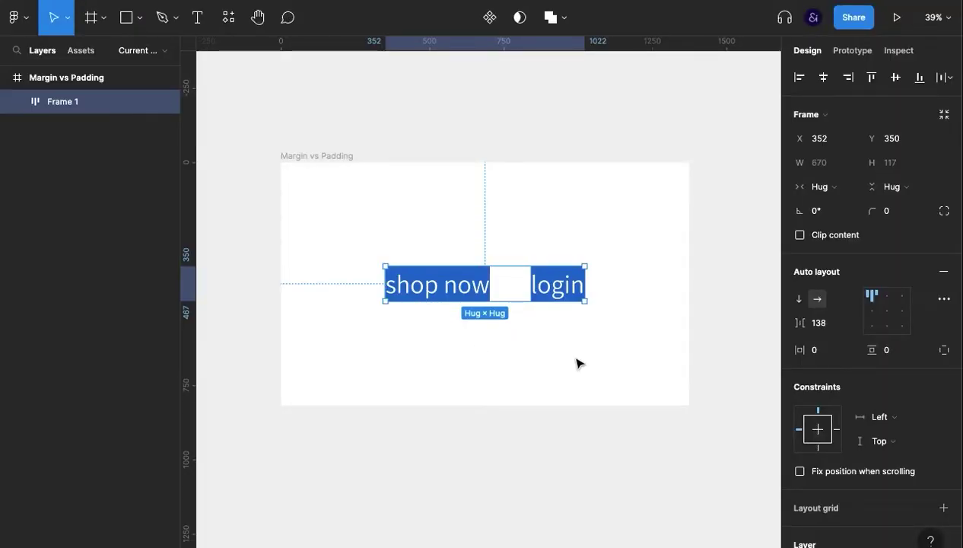
# Step: Lower the row's item spacing to 128, narrowing it to 660 wide
pyautogui.click(817, 324)
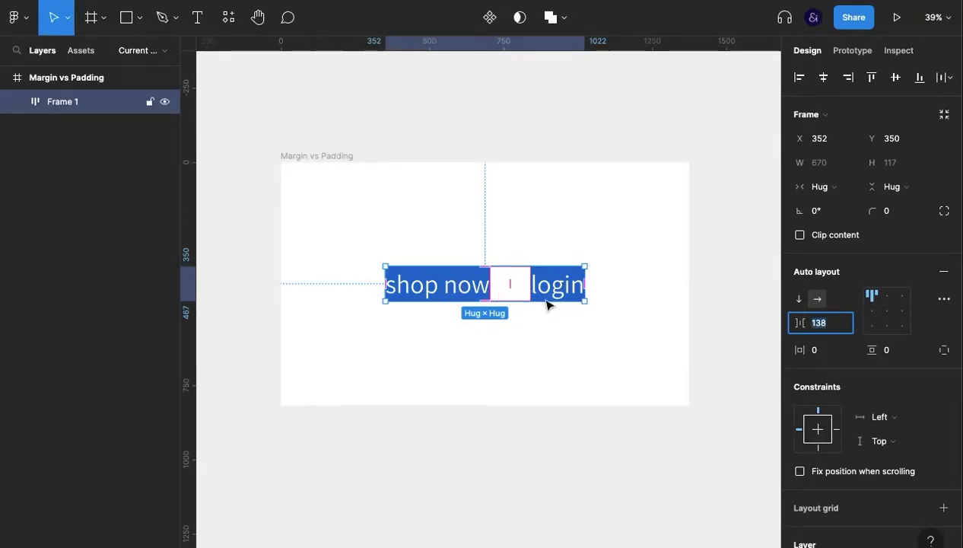
pyautogui.hotkey('shift', 'Down')
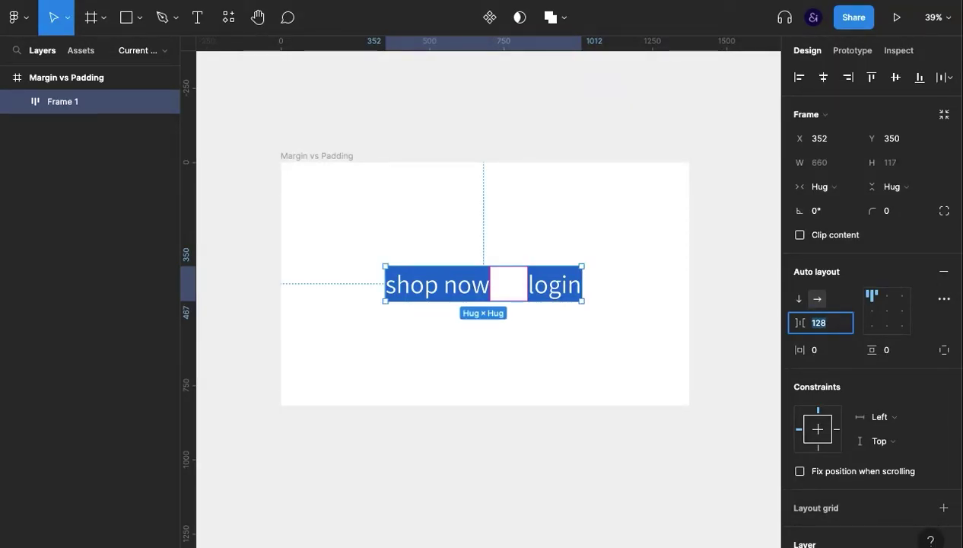
pyautogui.click(571, 344)
pyautogui.click(559, 288)
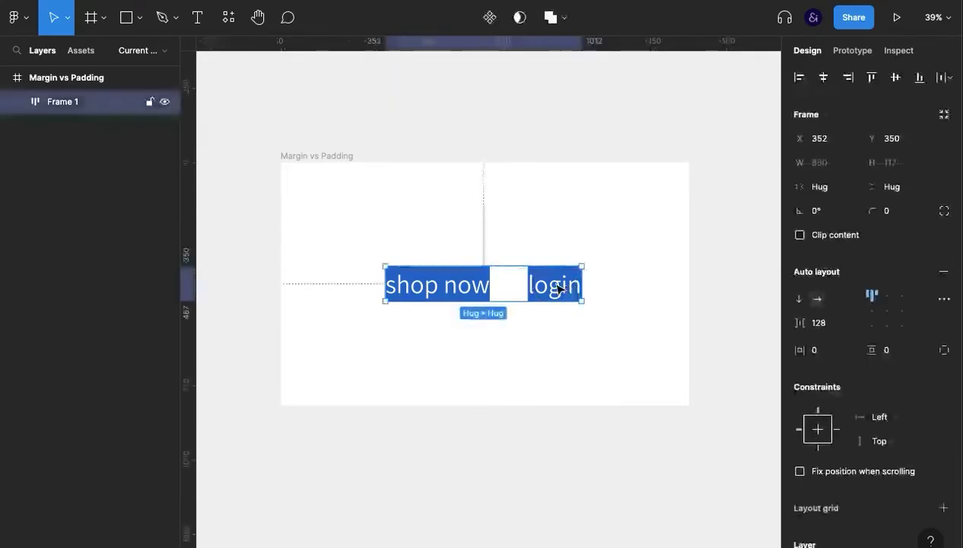
pyautogui.doubleClick(458, 280)
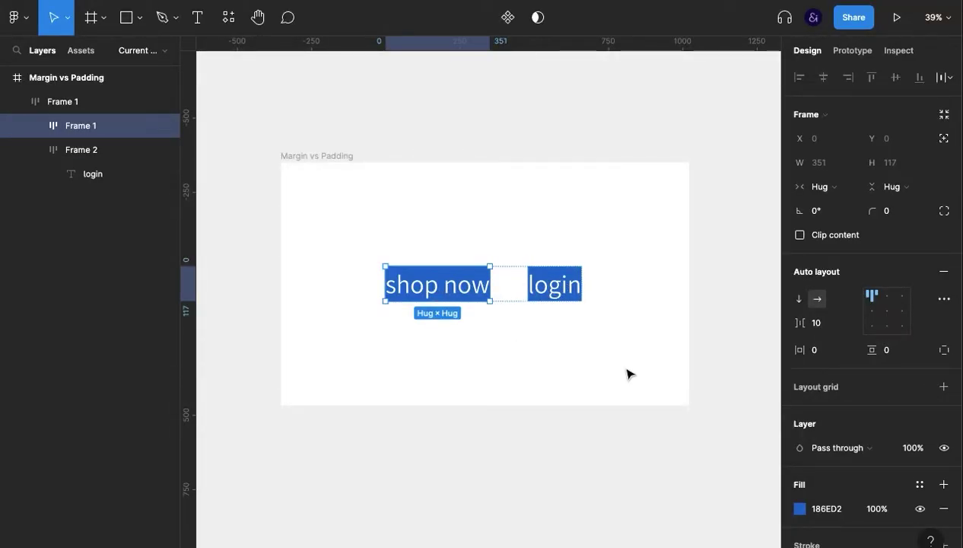
# Step: Set the shop now button's horizontal and vertical padding to 20
pyautogui.click(816, 356)
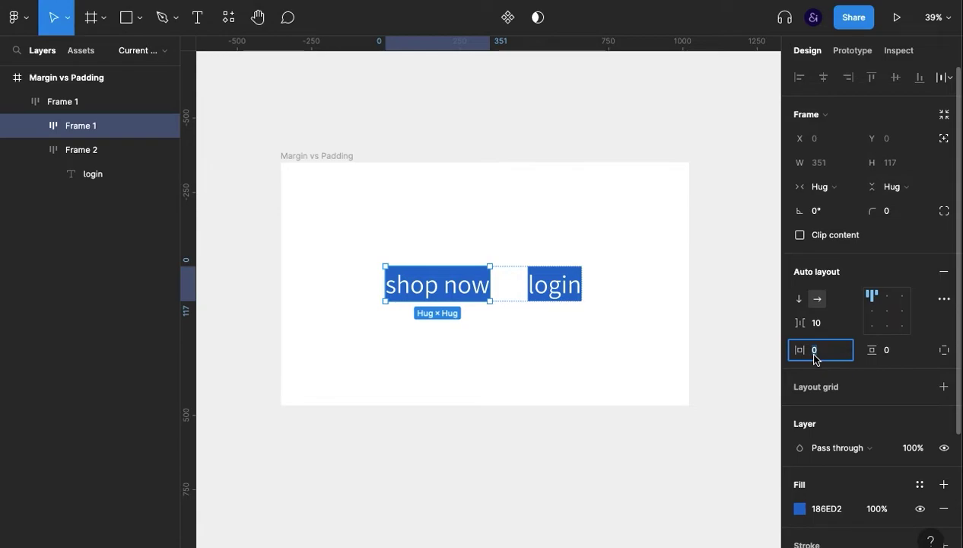
pyautogui.hotkey('shift', 'Up')
pyautogui.hotkey('shift', 'Up')
pyautogui.hotkey('shift', 'Up')
pyautogui.click(901, 361)
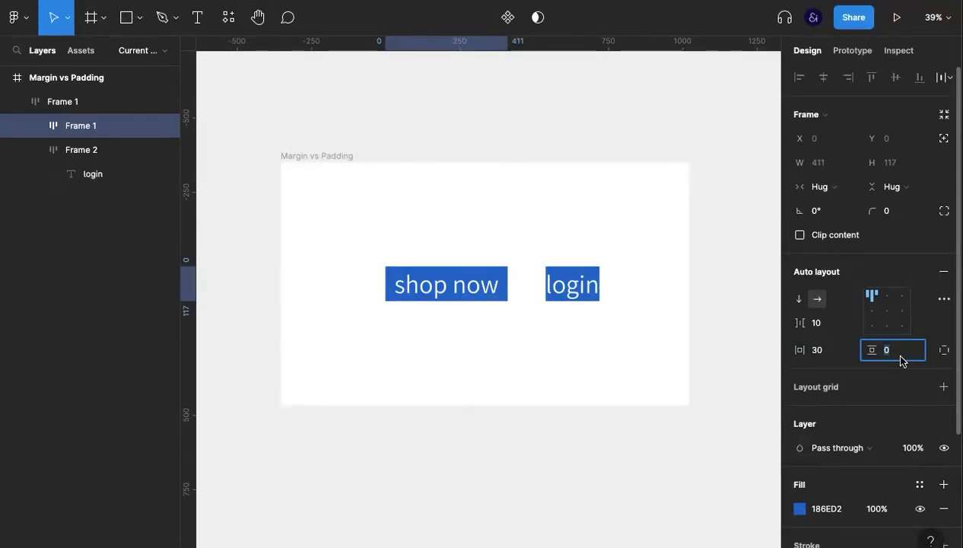
pyautogui.hotkey('shift', 'Up')
pyautogui.hotkey('shift', 'Up')
pyautogui.hotkey('shift', 'Up')
pyautogui.hotkey('shift', 'Down')
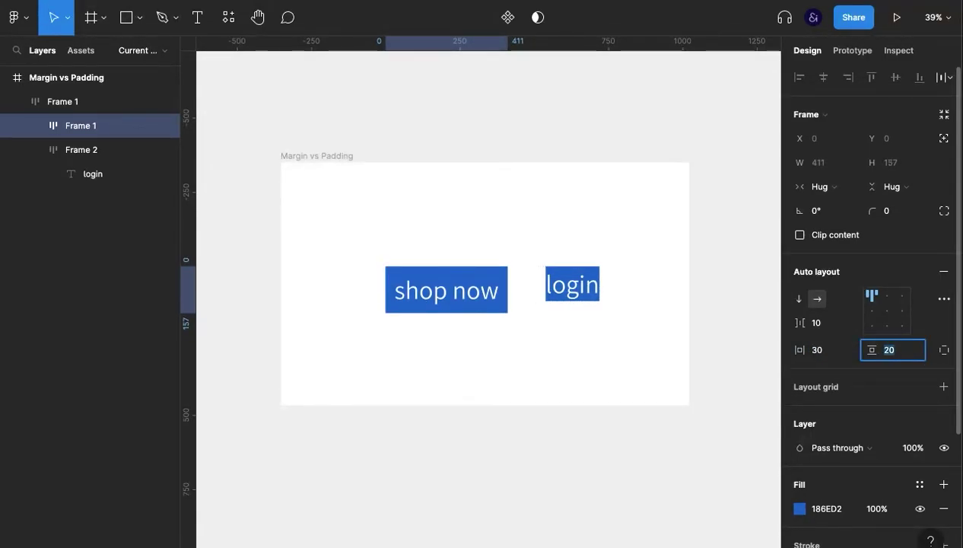
pyautogui.click(807, 354)
pyautogui.hotkey('shift', 'Down')
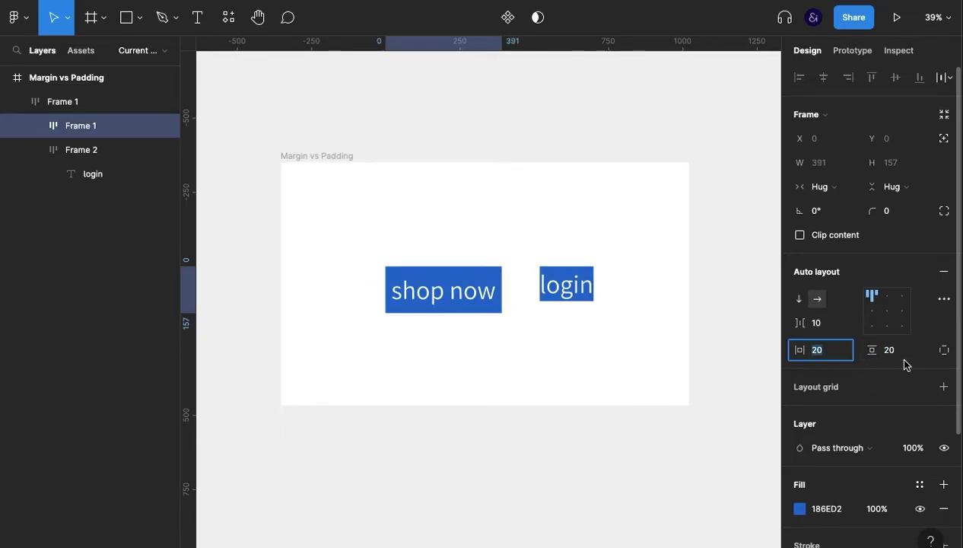
# Step: Set the login button's vertical and horizontal padding to 20 as well
pyautogui.click(567, 285)
pyautogui.click(904, 356)
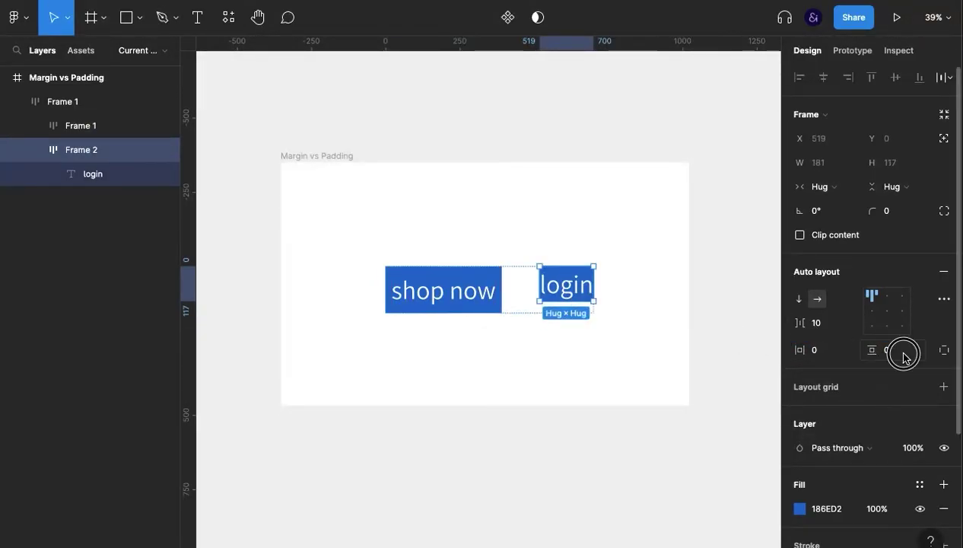
pyautogui.hotkey('shift', 'Up')
pyautogui.hotkey('shift', 'Up')
pyautogui.click(826, 357)
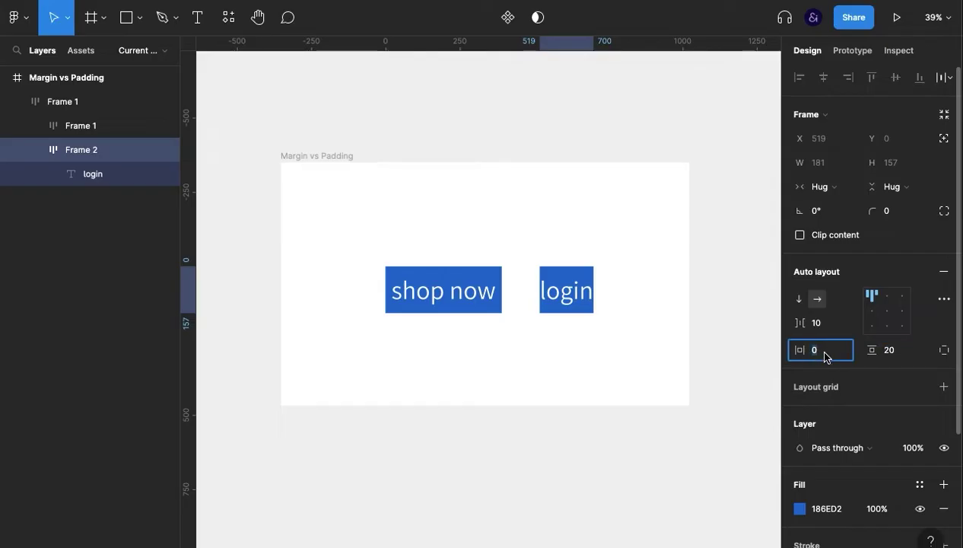
pyautogui.hotkey('shift', 'Up')
pyautogui.hotkey('shift', 'Up')
pyautogui.click(575, 293)
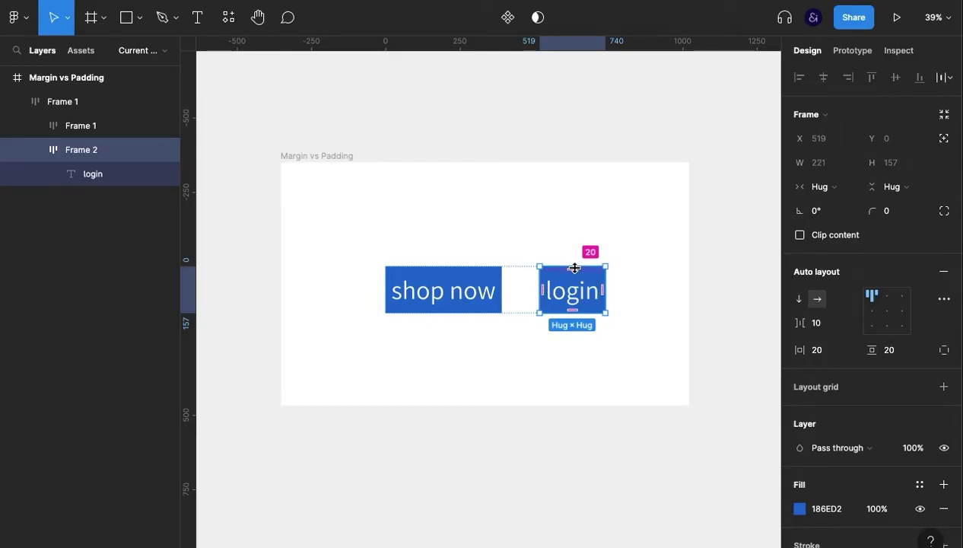
# Step: Drag the login button's padding handles to tighten its top padding, making it shorter than shop now
pyautogui.moveTo(574, 268); pyautogui.dragTo(575, 276)
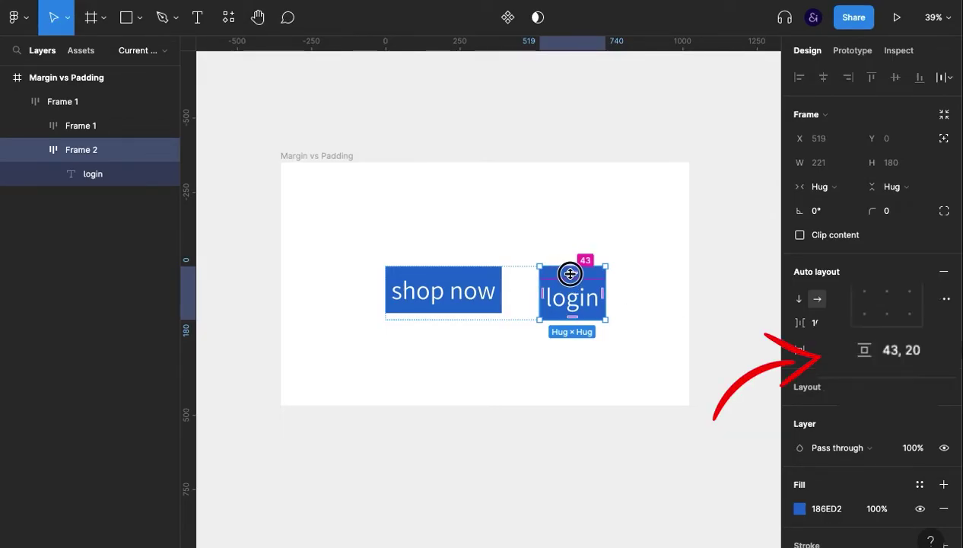
pyautogui.moveTo(570, 277); pyautogui.dragTo(607, 296)
pyautogui.click(576, 365)
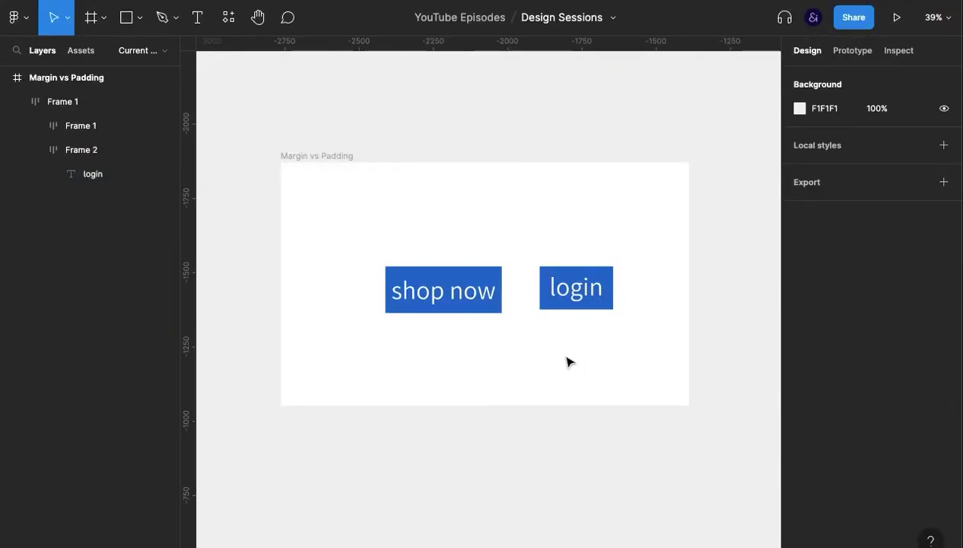
# Step: Select the outer button row and adjust its item spacing down to 85
pyautogui.click(490, 303)
pyautogui.click(548, 371)
pyautogui.click(518, 288)
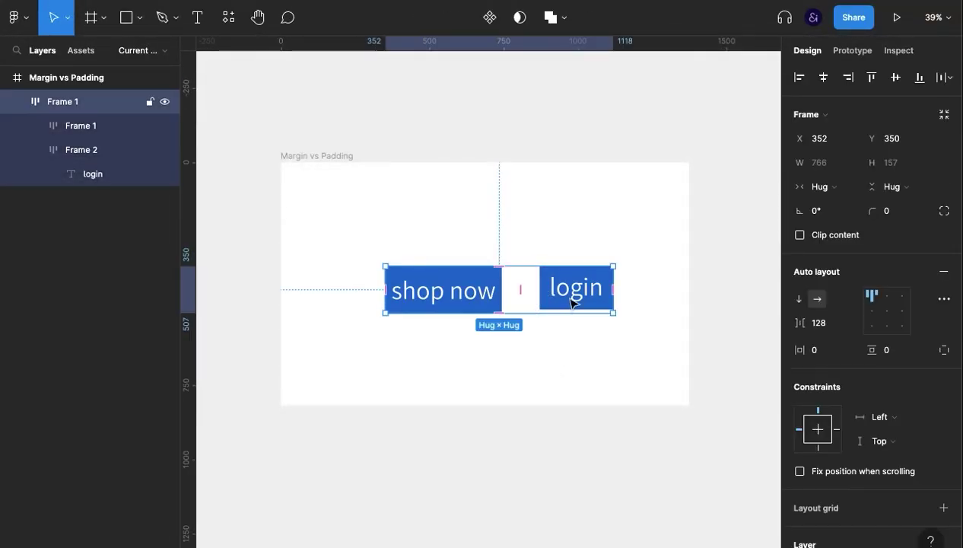
pyautogui.click(821, 327)
pyautogui.hotkey('shift', 'Down')
pyautogui.hotkey('shift', 'Down')
pyautogui.hotkey('shift', 'Down')
pyautogui.hotkey('shift', 'Down')
pyautogui.hotkey('shift', 'Down')
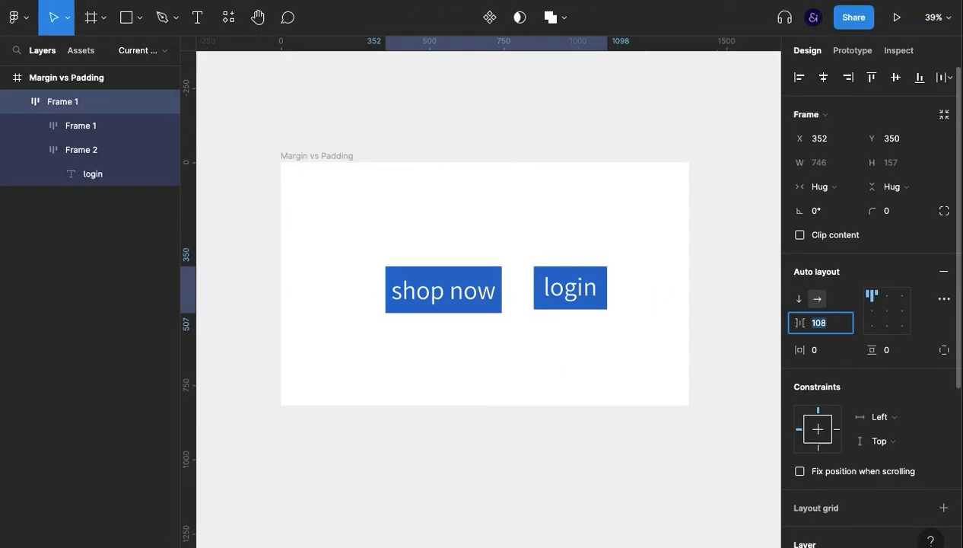
pyautogui.hotkey('shift', 'Up')
pyautogui.hotkey('shift', 'Up')
pyautogui.hotkey('shift', 'Up')
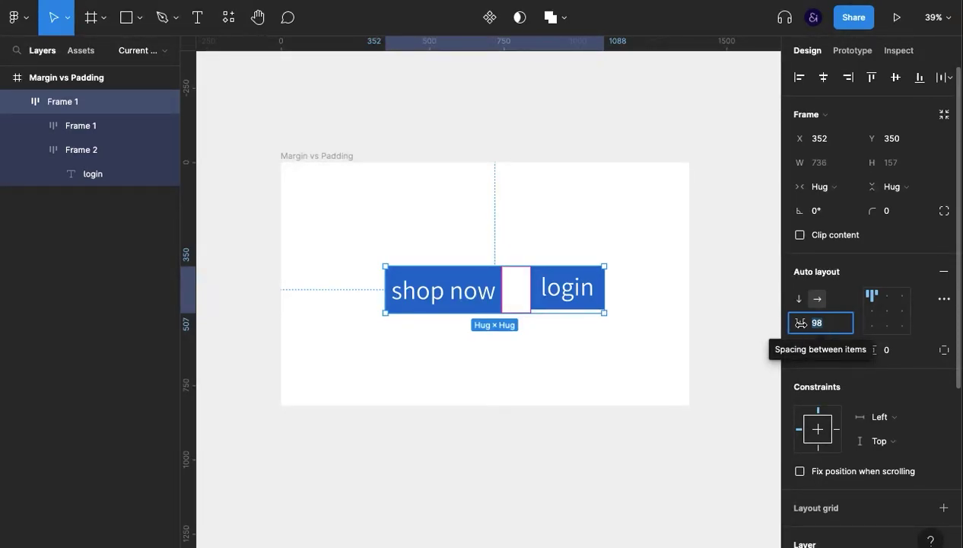
pyautogui.moveTo(801, 323)
pyautogui.mouseDown()
pyautogui.moveTo(930, 327)
pyautogui.moveTo(680, 329)
pyautogui.moveTo(875, 331)
pyautogui.moveTo(725, 330)
pyautogui.moveTo(845, 329)
pyautogui.moveTo(791, 329)
pyautogui.mouseUp()
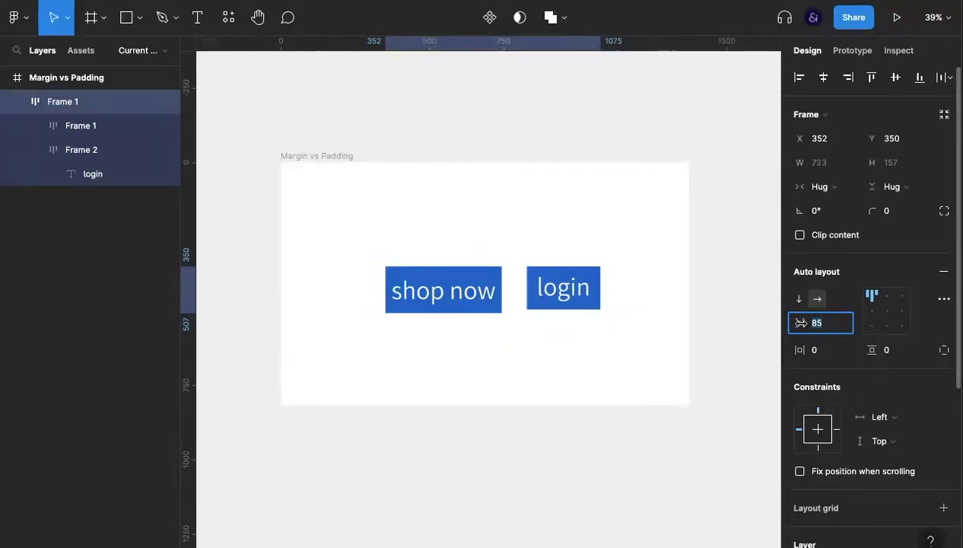
pyautogui.click(550, 333)
pyautogui.doubleClick(452, 285)
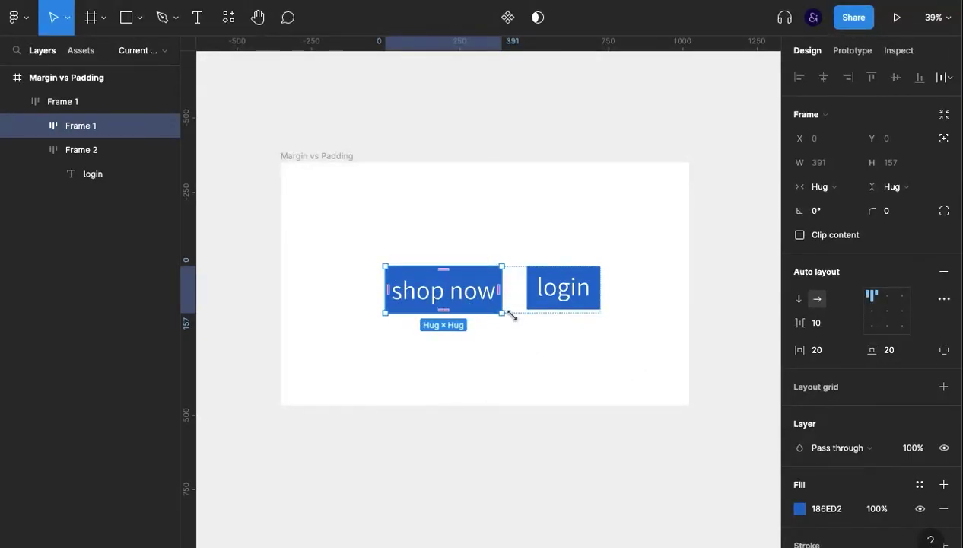
# Step: Give shop now independent padding: 24 left, right and top, 45 bottom
pyautogui.moveTo(800, 350)
pyautogui.mouseDown()
pyautogui.moveTo(845, 362)
pyautogui.moveTo(792, 361)
pyautogui.moveTo(815, 362)
pyautogui.moveTo(803, 361)
pyautogui.mouseUp()
pyautogui.moveTo(871, 355); pyautogui.dragTo(872, 355)
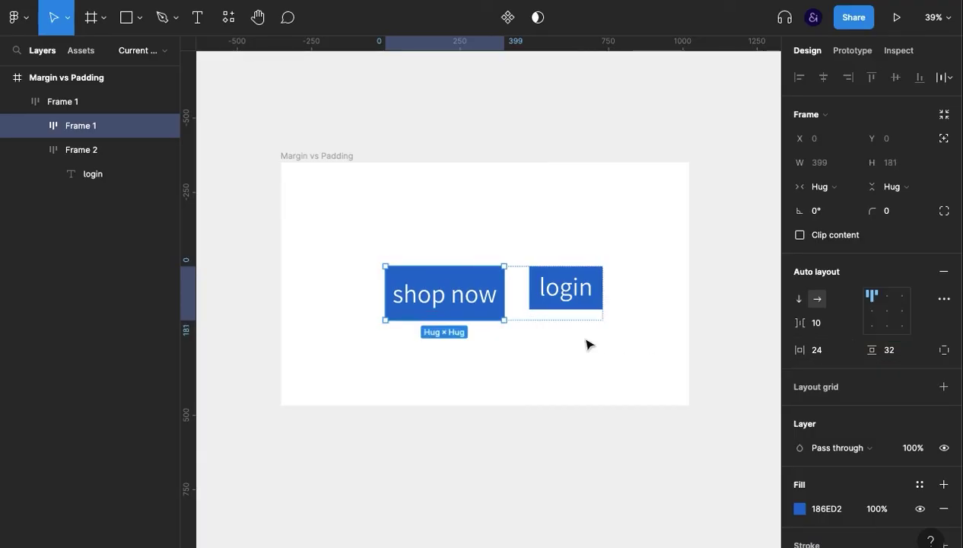
pyautogui.moveTo(442, 271)
pyautogui.mouseDown()
pyautogui.moveTo(441, 281)
pyautogui.moveTo(441, 266)
pyautogui.mouseUp()
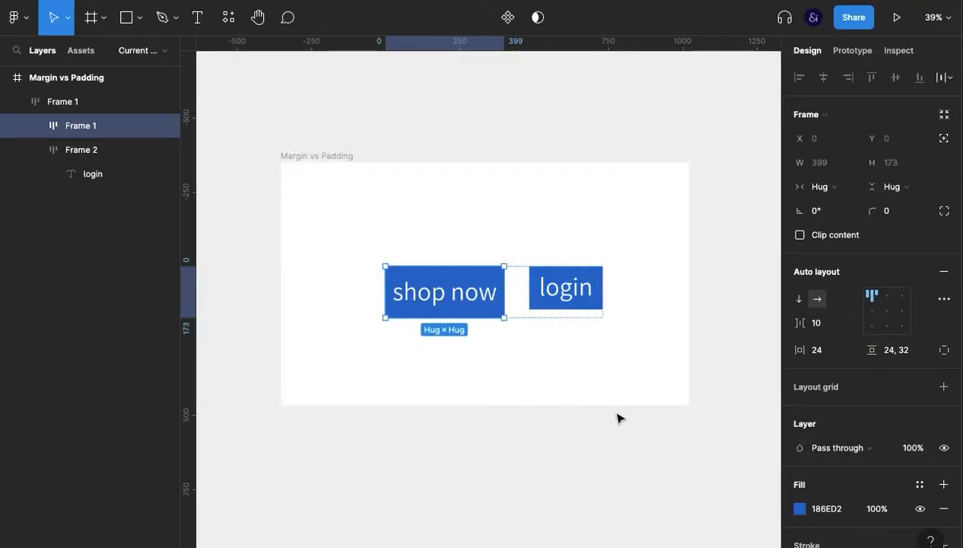
pyautogui.click(945, 352)
pyautogui.moveTo(875, 376); pyautogui.dragTo(893, 382)
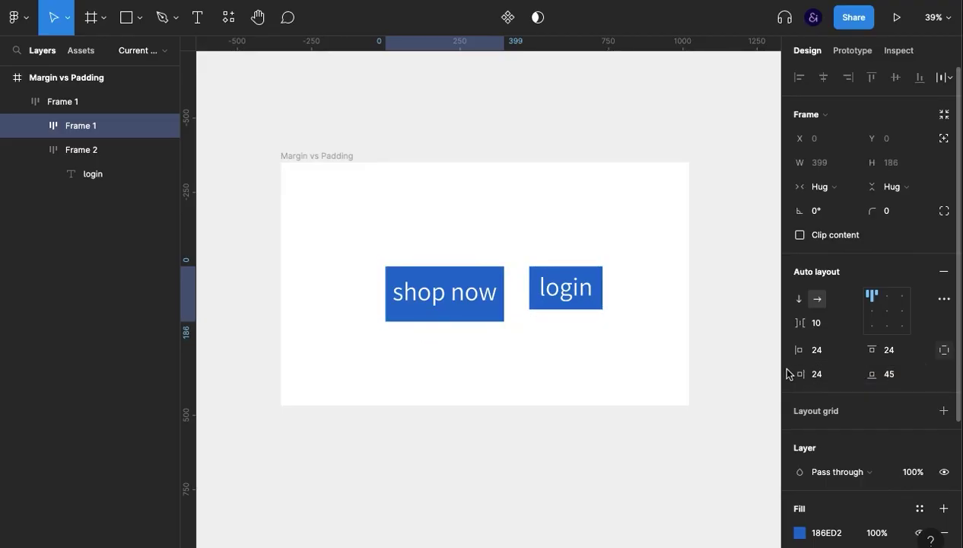
pyautogui.click(671, 397)
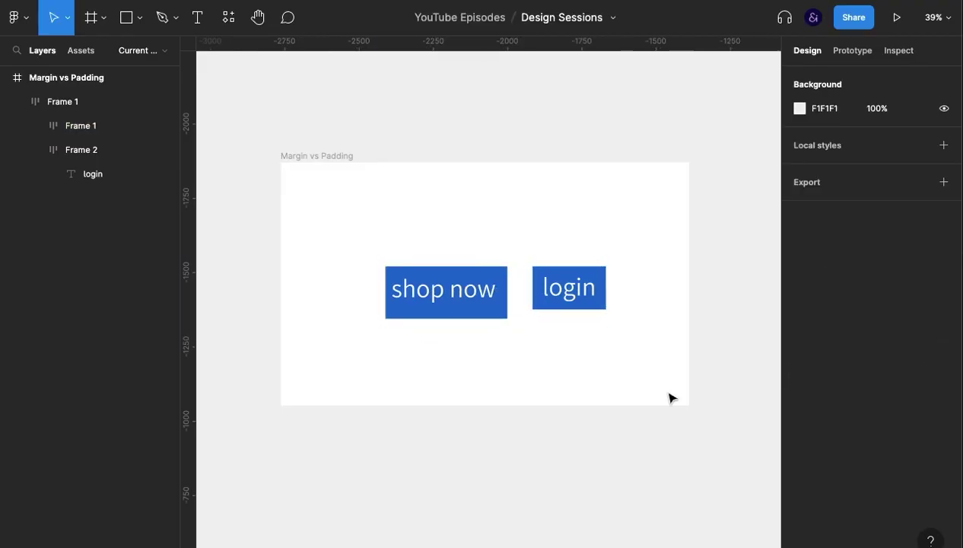